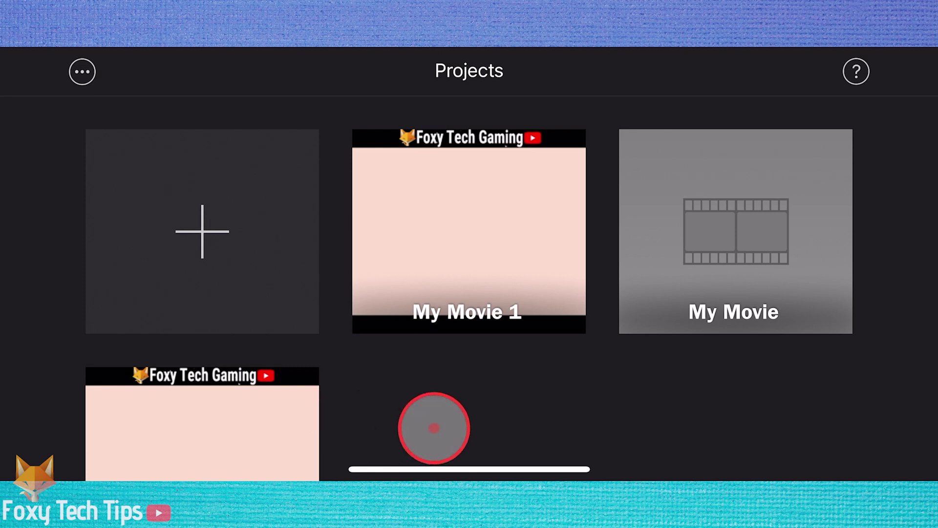
Open My Movie 1 for editing, play it, and pause at the crate-and-stove scene.
left_click(482, 249)
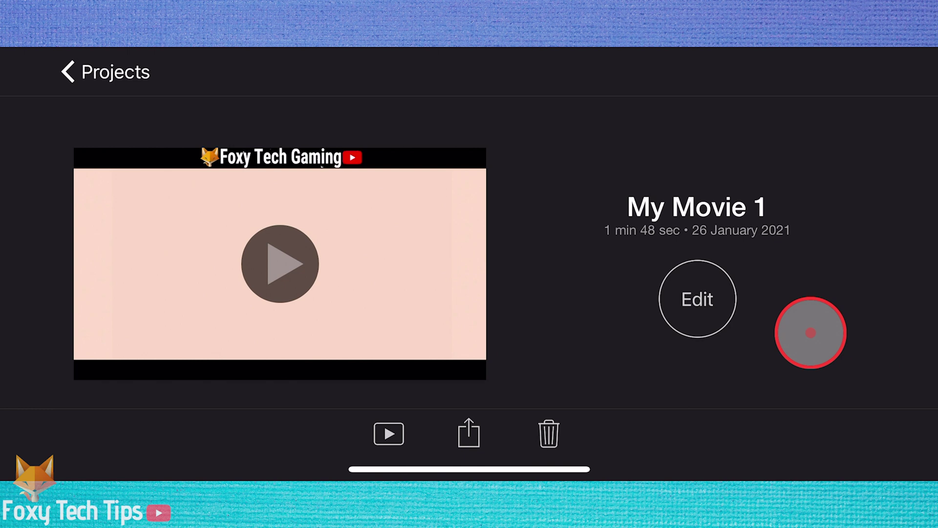
left_click(706, 302)
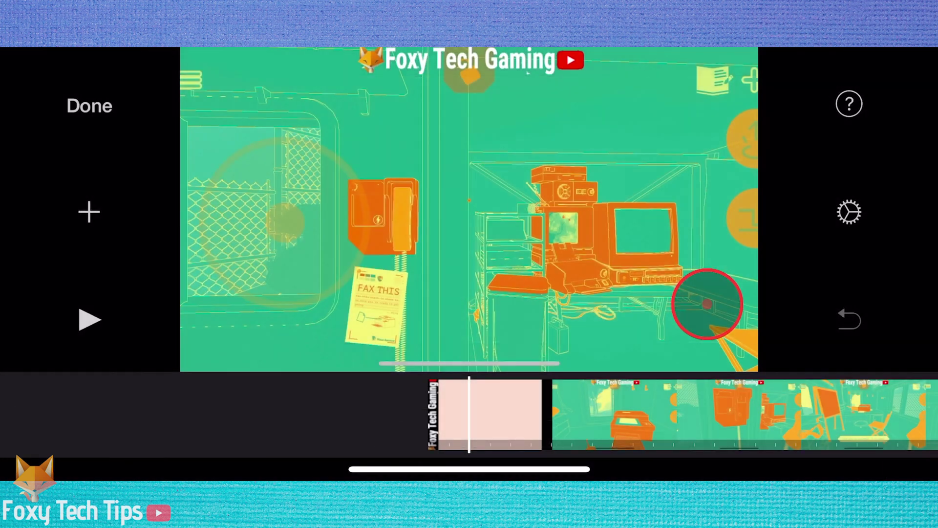
left_click(89, 320)
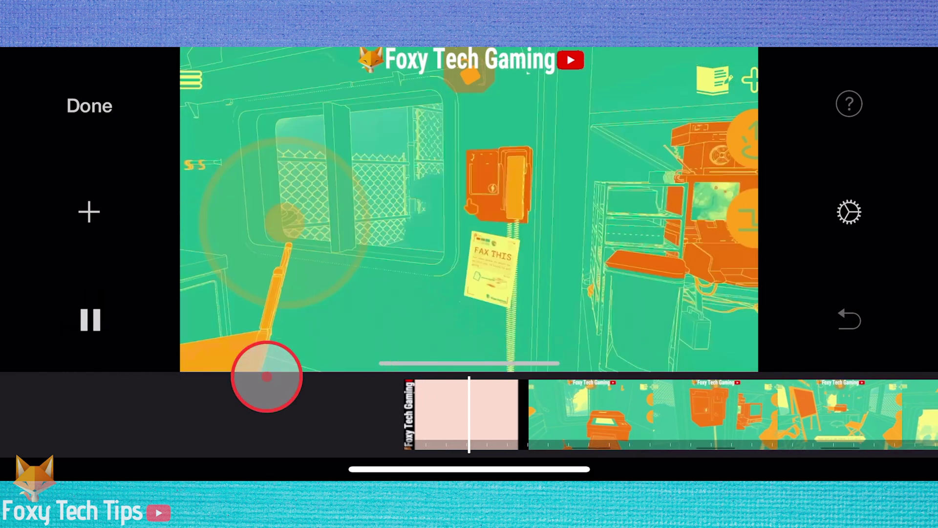
left_click_drag(267, 377, 52, 396)
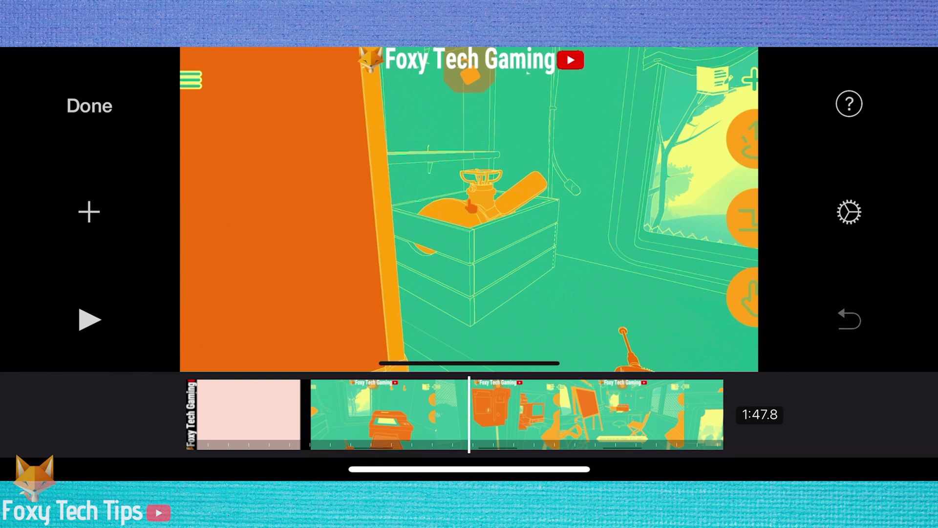
Select the gameplay clip and rotate it clockwise through a full turn back to upright.
left_click(513, 414)
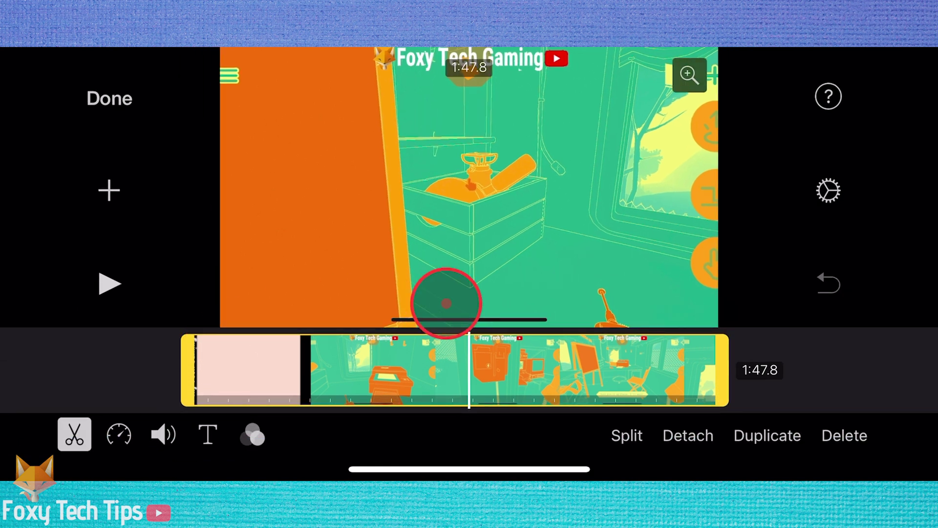
left_click_drag(450, 75, 514, 133)
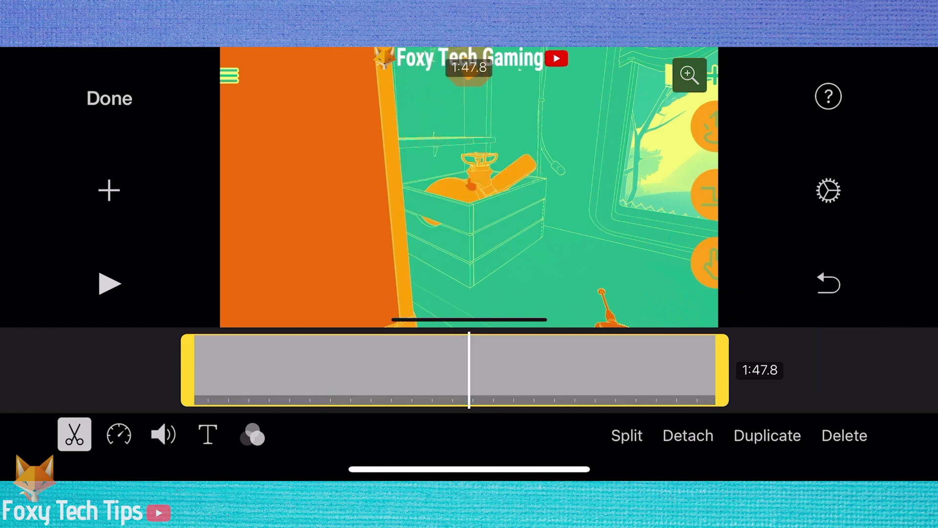
left_click_drag(440, 117, 513, 191)
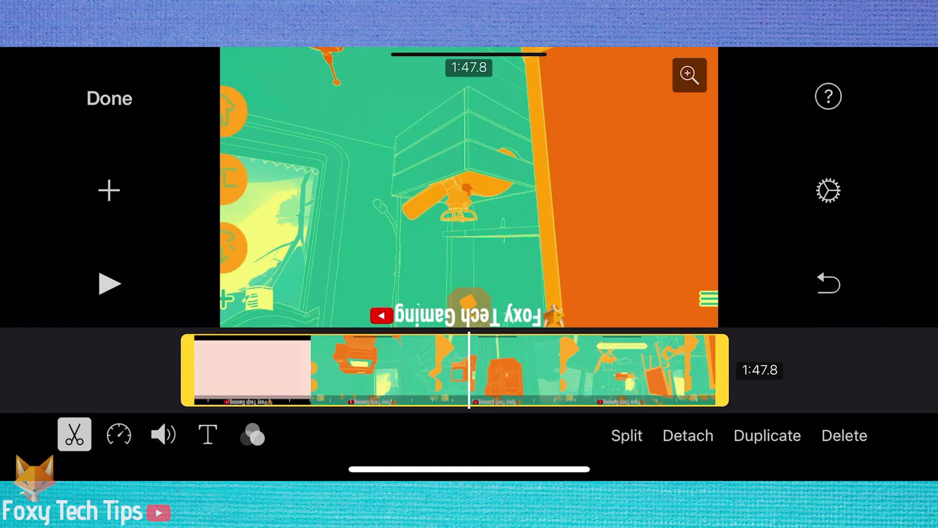
left_click_drag(440, 117, 514, 191)
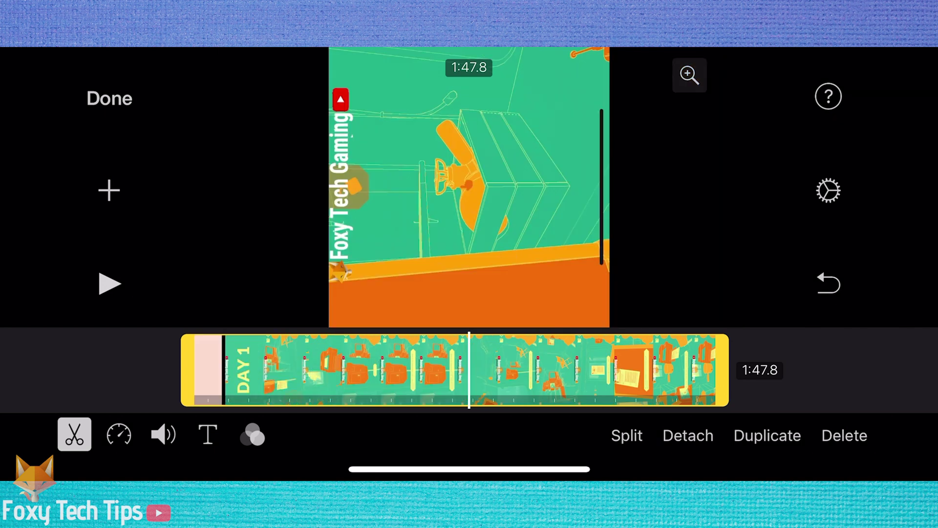
left_click_drag(440, 117, 513, 191)
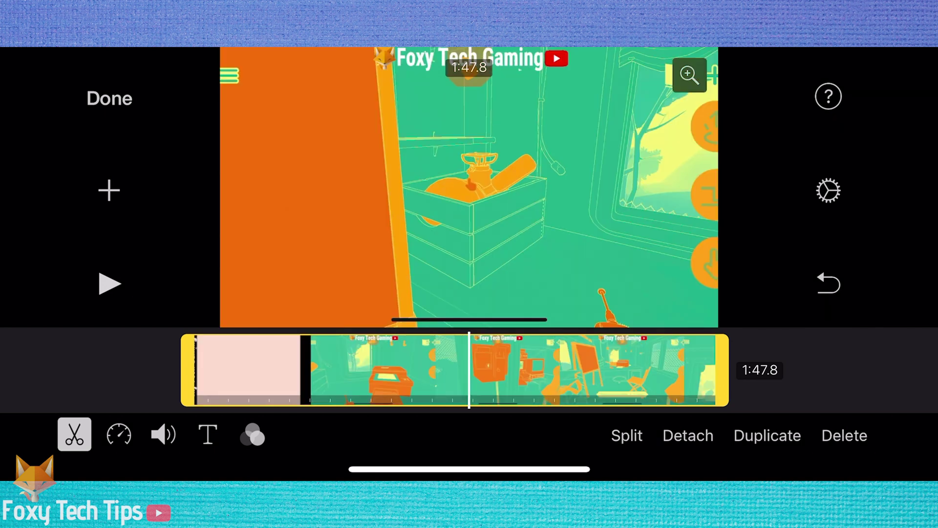
Rotate the clip counter-clockwise through portrait and upside-down, ending upright landscape.
left_click_drag(440, 118, 514, 191)
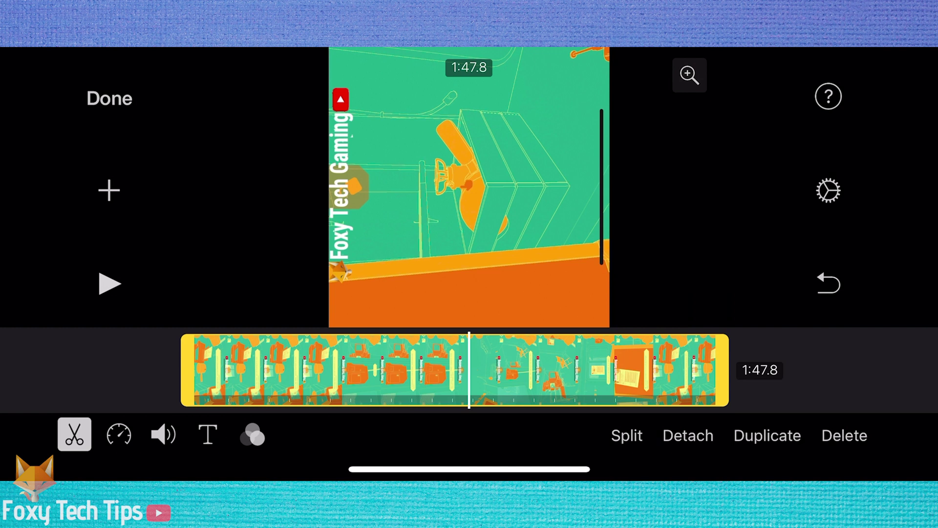
left_click_drag(441, 118, 514, 190)
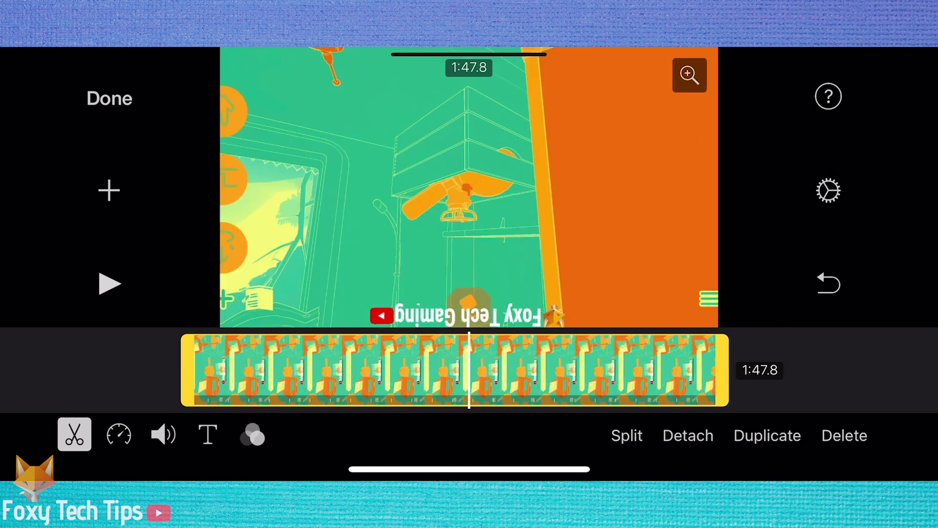
left_click_drag(440, 117, 513, 191)
left_click_drag(440, 117, 513, 191)
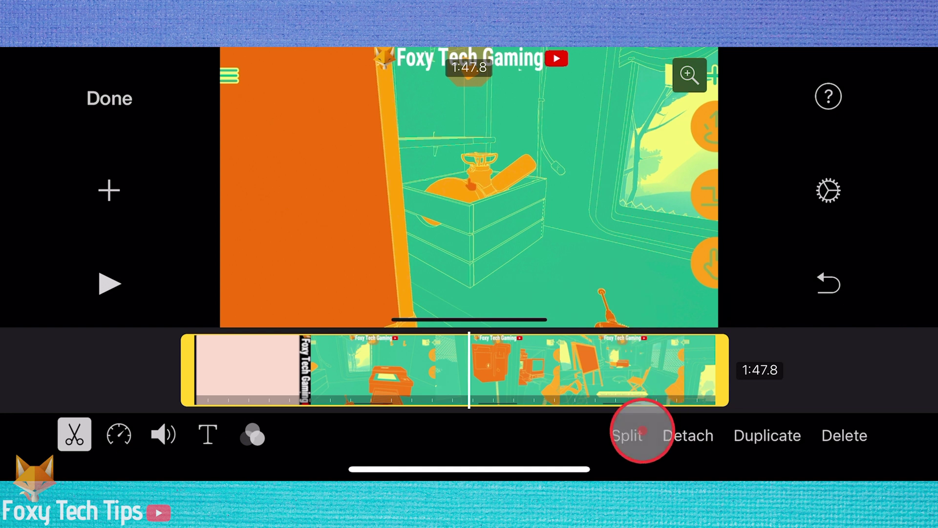
Split the gameplay clip at the crate scene and play back the result.
left_click(642, 434)
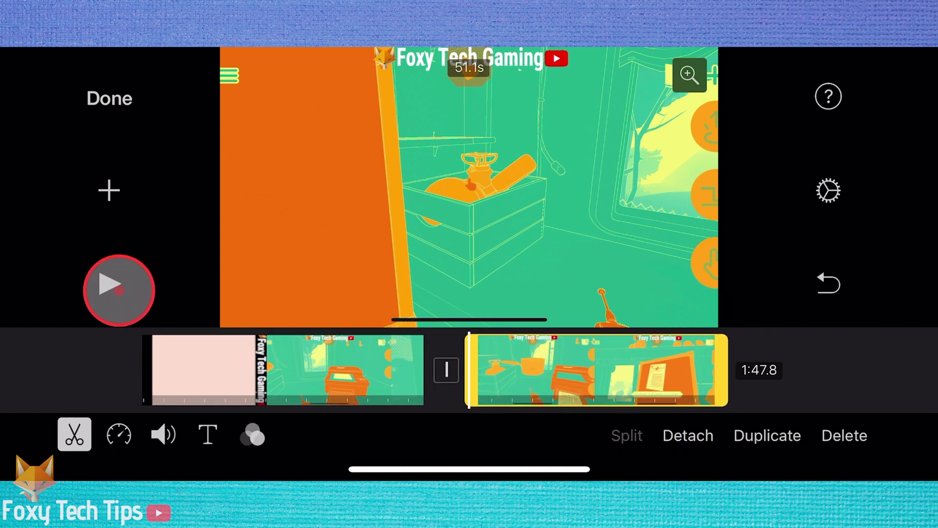
left_click(112, 284)
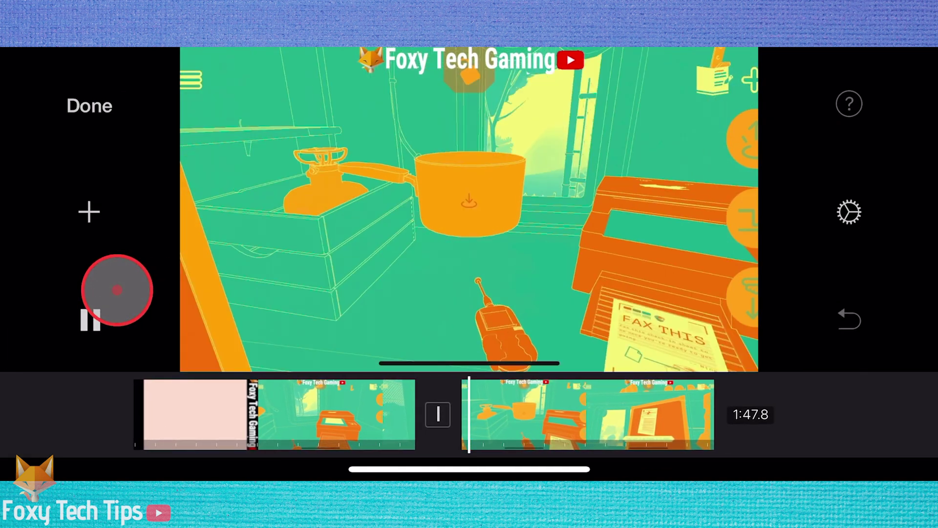
left_click(117, 291)
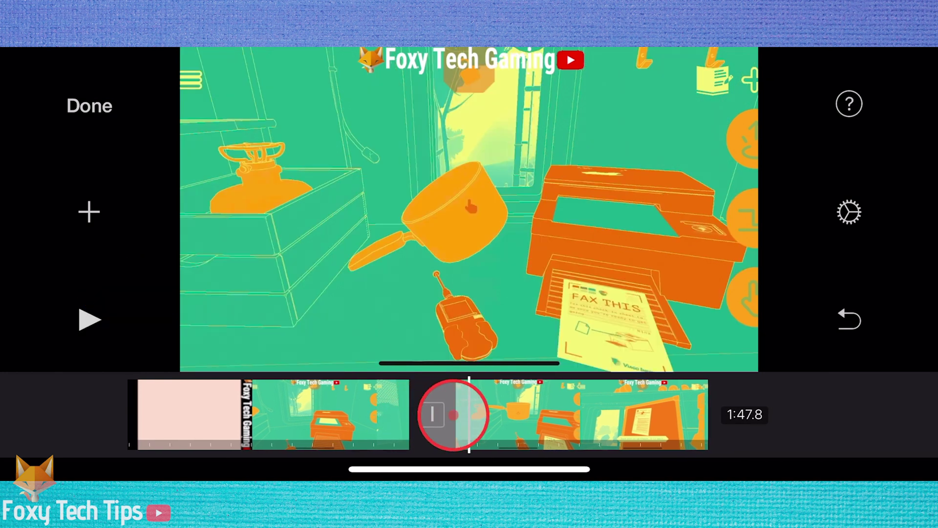
View and dismiss the transition choices between the two clips, then leave the editor.
left_click(437, 414)
left_click(481, 359)
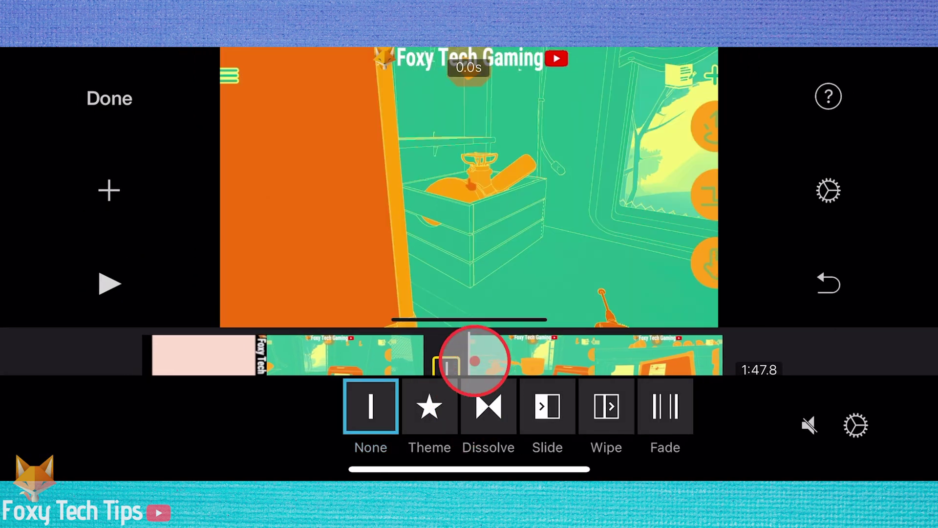
left_click(118, 99)
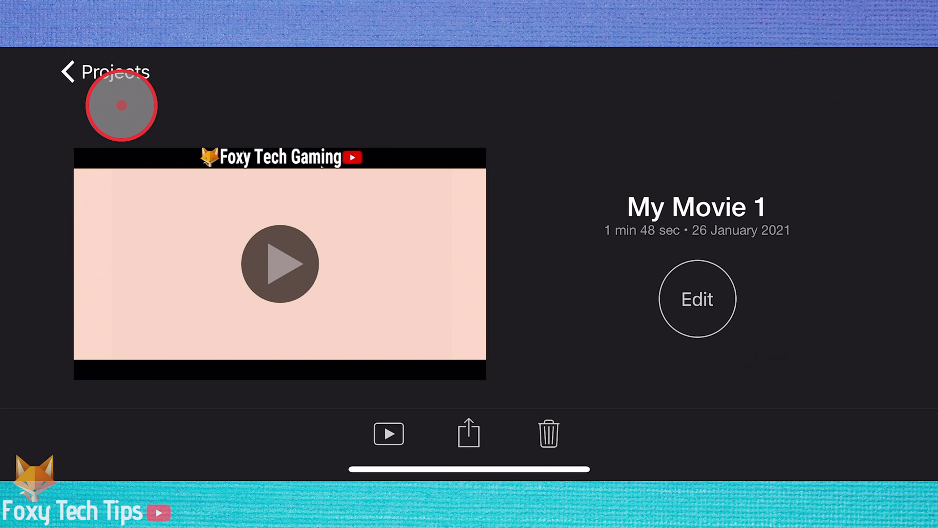